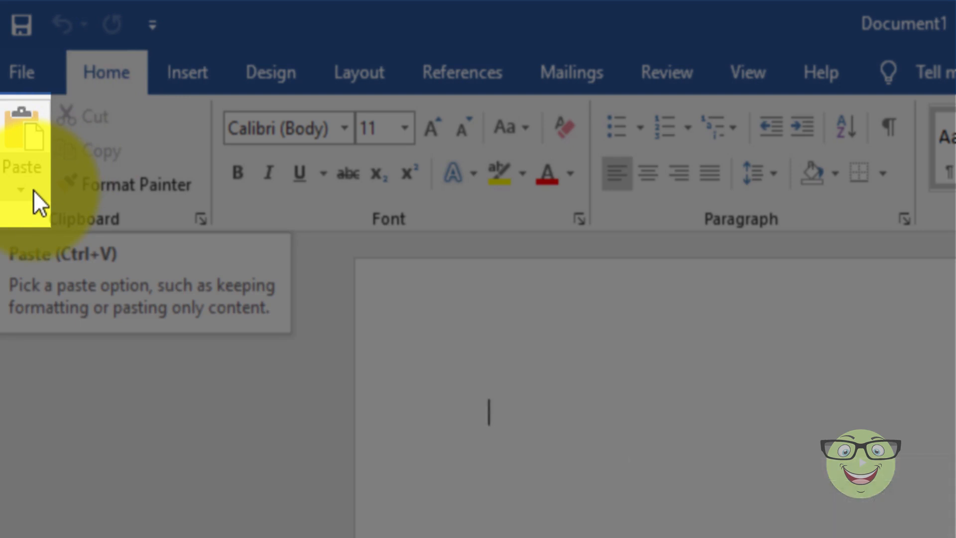
Step: Paste the copied table into the Word document with Paste Special as an unlinked Microsoft Excel Worksheet Object
{"action": "left_click", "coordinate": [34, 190]}
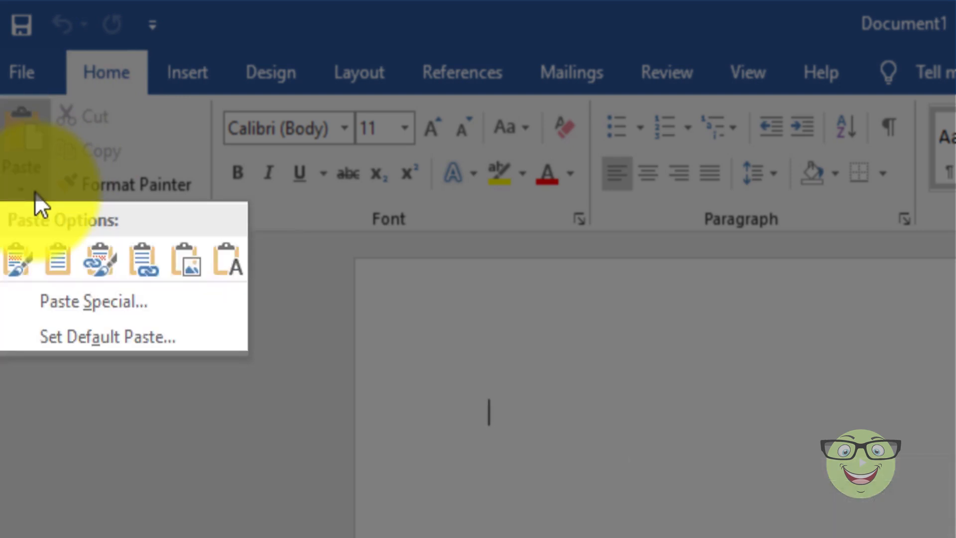
{"action": "left_click", "coordinate": [208, 302]}
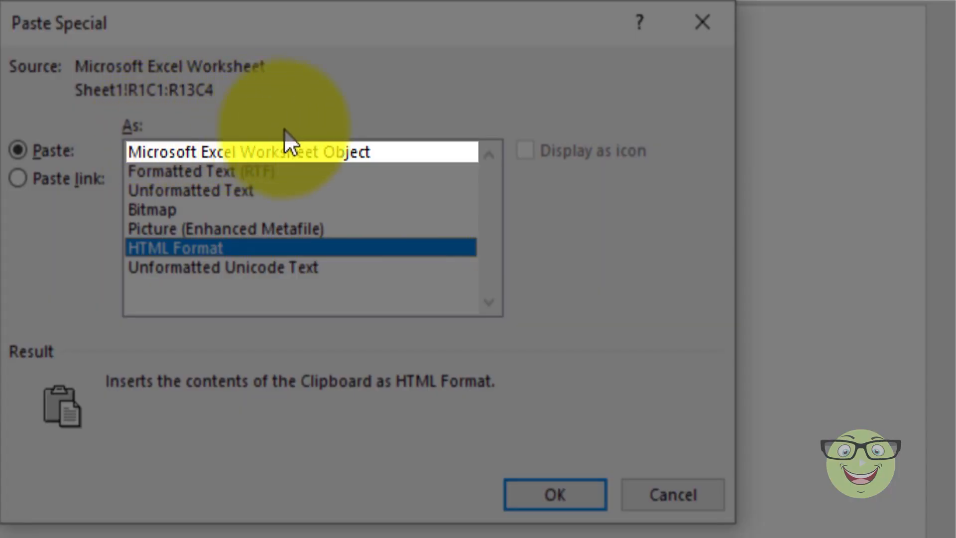
{"action": "left_click", "coordinate": [413, 150]}
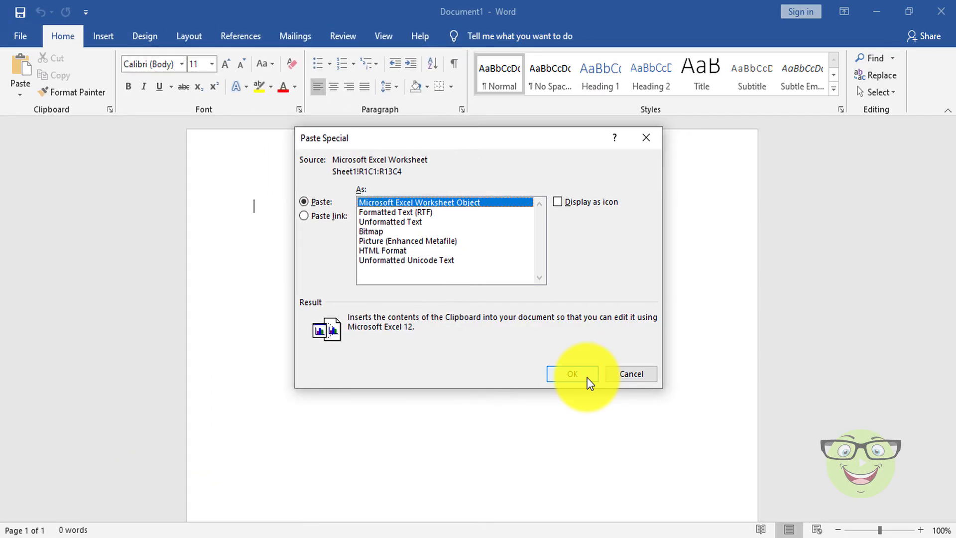
{"action": "left_click", "coordinate": [589, 380]}
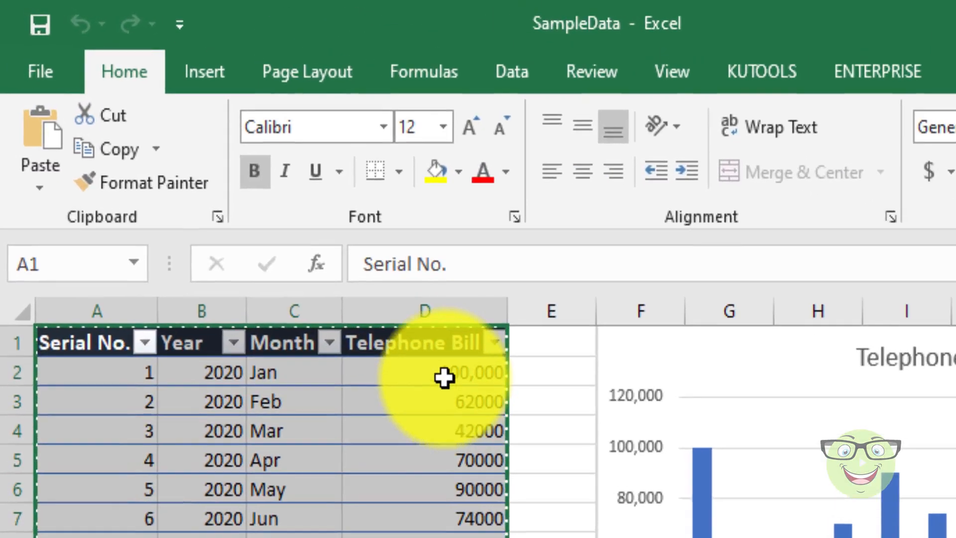
Step: Switch to the SampleData workbook in Excel and set the January telephone bill in cell D2 to 200000
{"action": "left_click", "coordinate": [445, 377]}
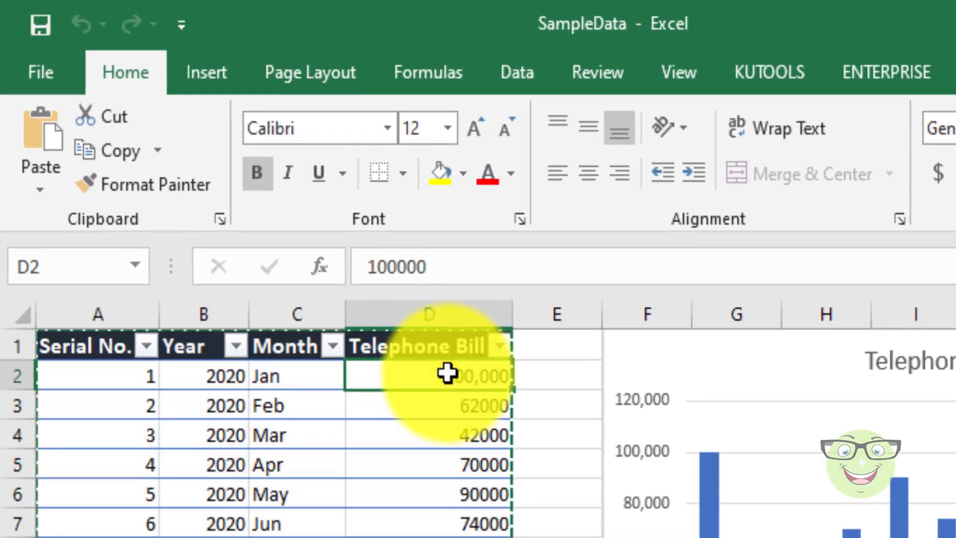
{"action": "double_click", "coordinate": [448, 376]}
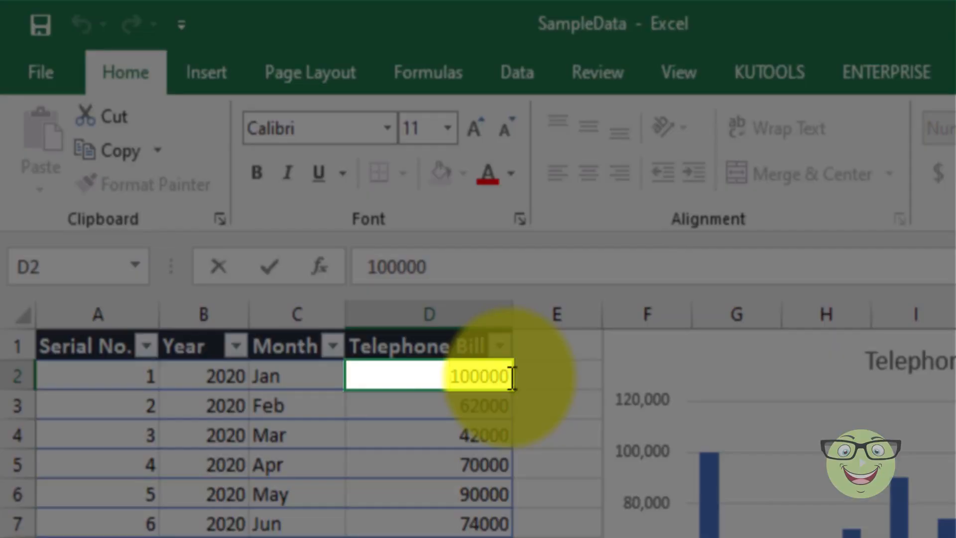
{"action": "key", "text": "Delete"}
{"action": "type", "text": "2"}
{"action": "key", "text": "Return"}
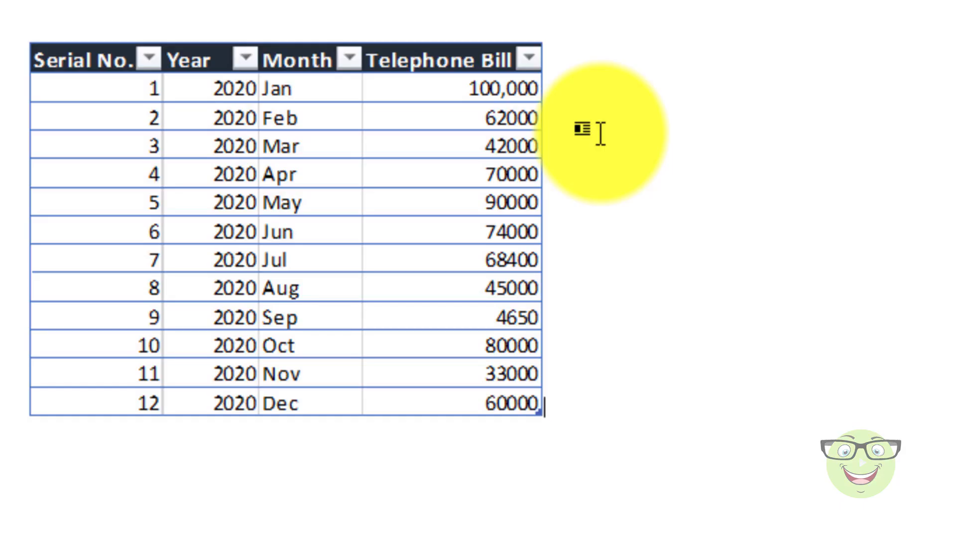
Step: Switch to the Word document and delete all of its content, including the pasted table
{"action": "key", "text": "ctrl+a"}
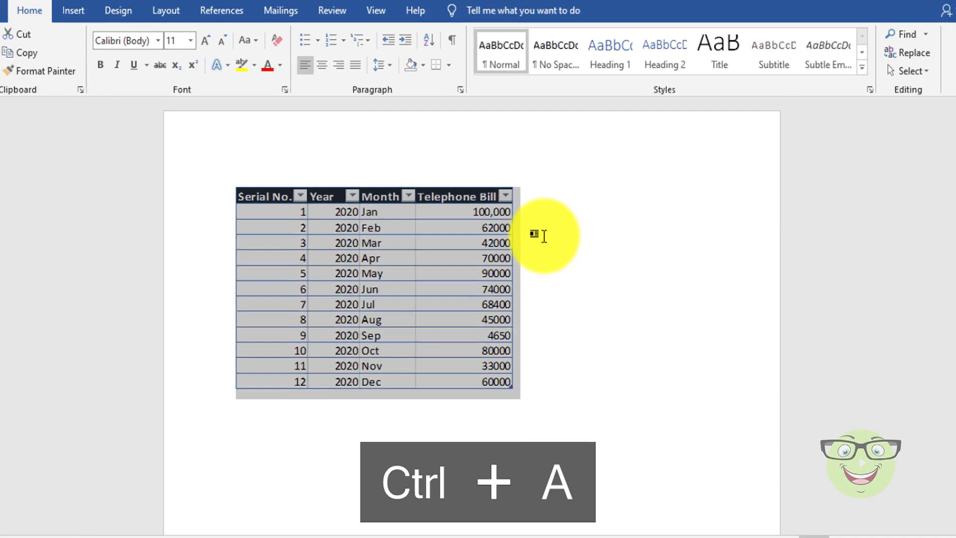
{"action": "key", "text": "Delete"}
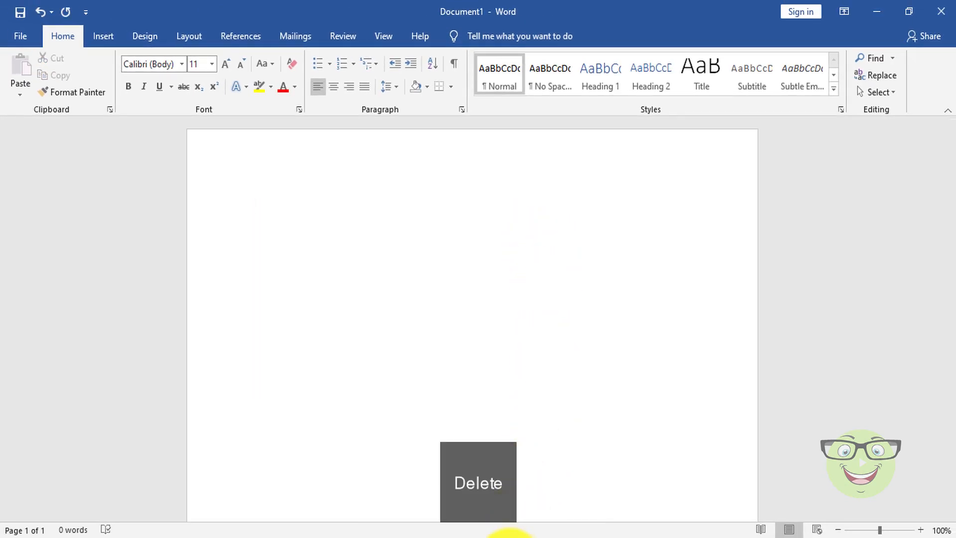
Step: Switch to the SampleData workbook in Excel and copy the whole telephone bill table, including its header row
{"action": "left_click", "coordinate": [491, 533]}
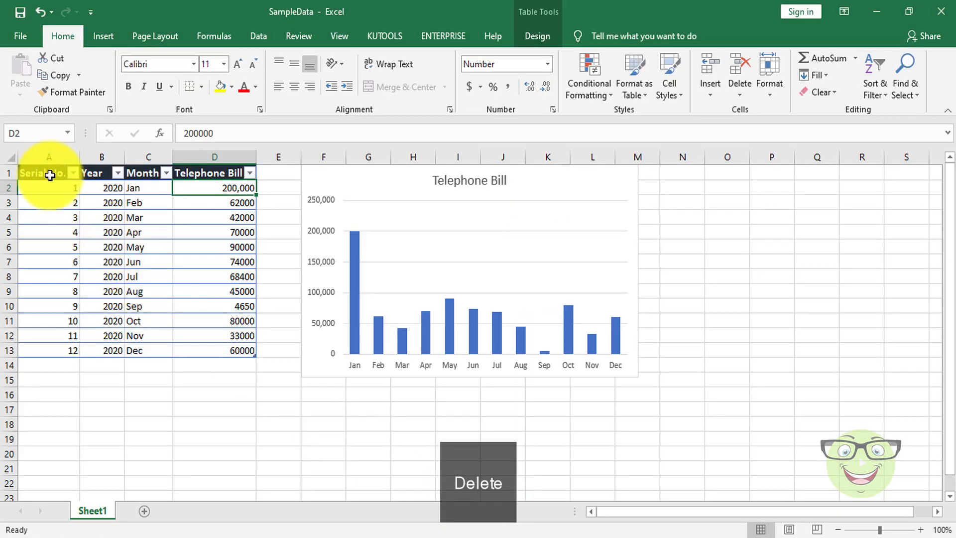
{"action": "left_click", "coordinate": [48, 173]}
{"action": "key", "text": "ctrl+a"}
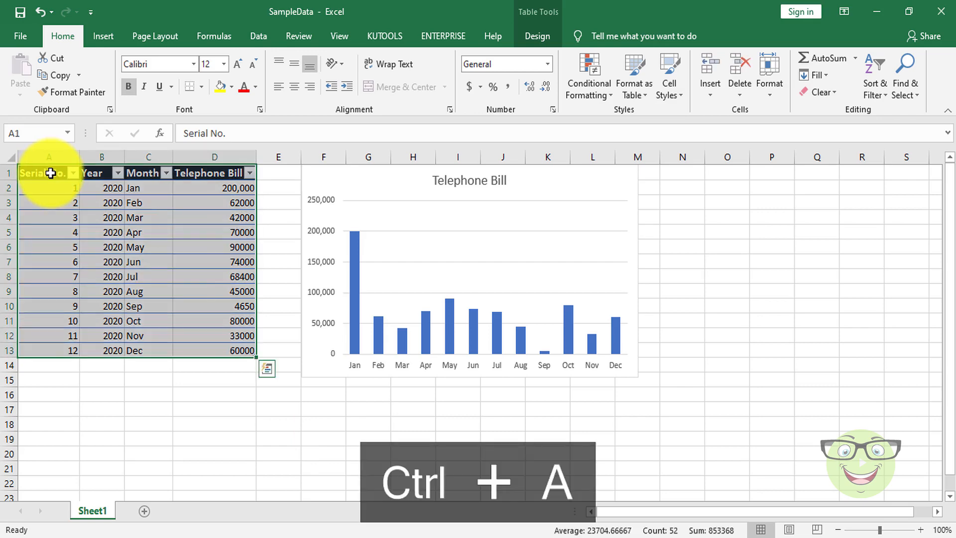
{"action": "key", "text": "ctrl+c"}
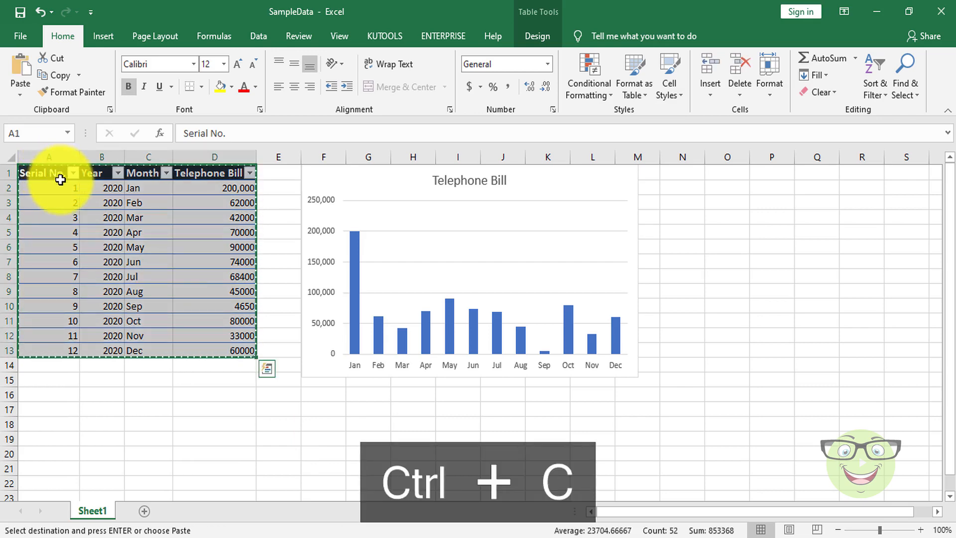
Step: Switch to the Word document and paste the table with Paste Special as a linked Microsoft Excel Worksheet Object
{"action": "left_click", "coordinate": [426, 537]}
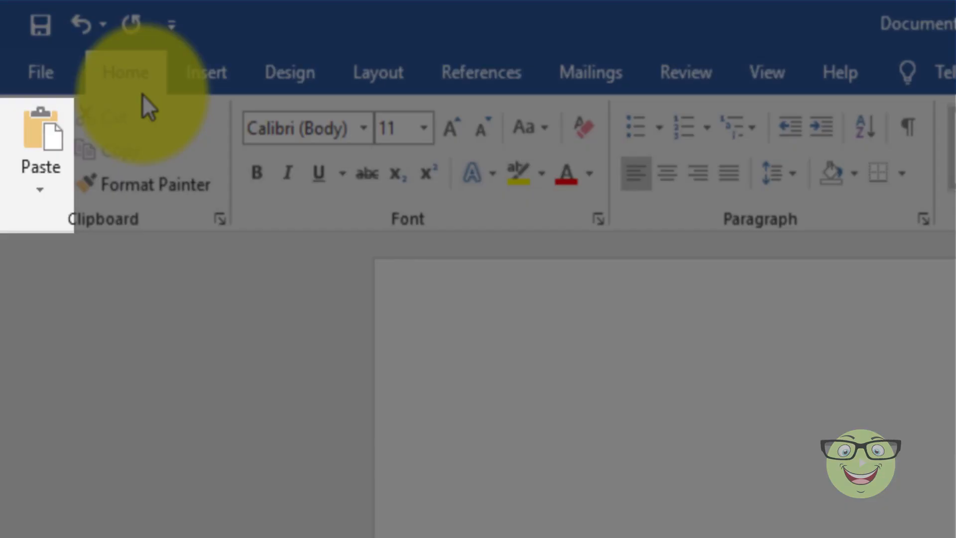
{"action": "left_click", "coordinate": [54, 186]}
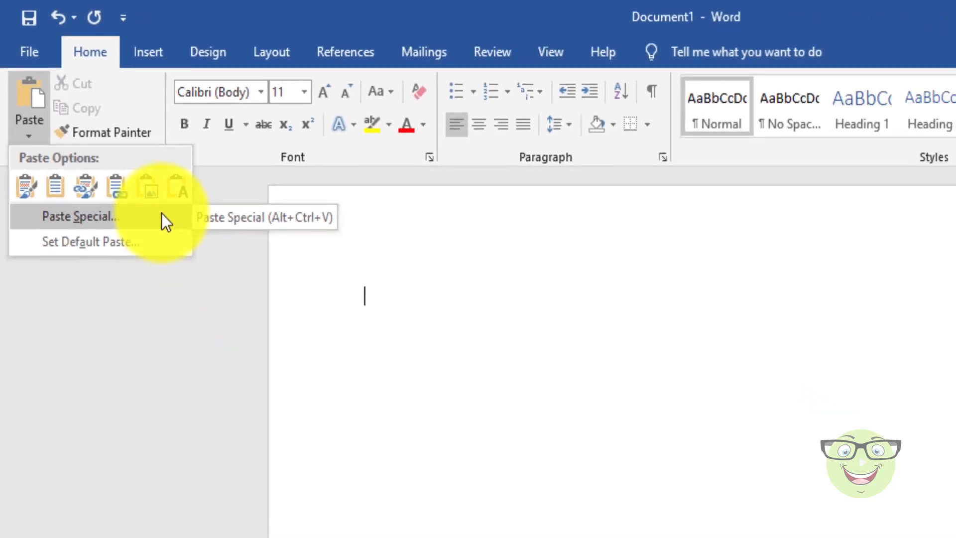
{"action": "left_click", "coordinate": [226, 302]}
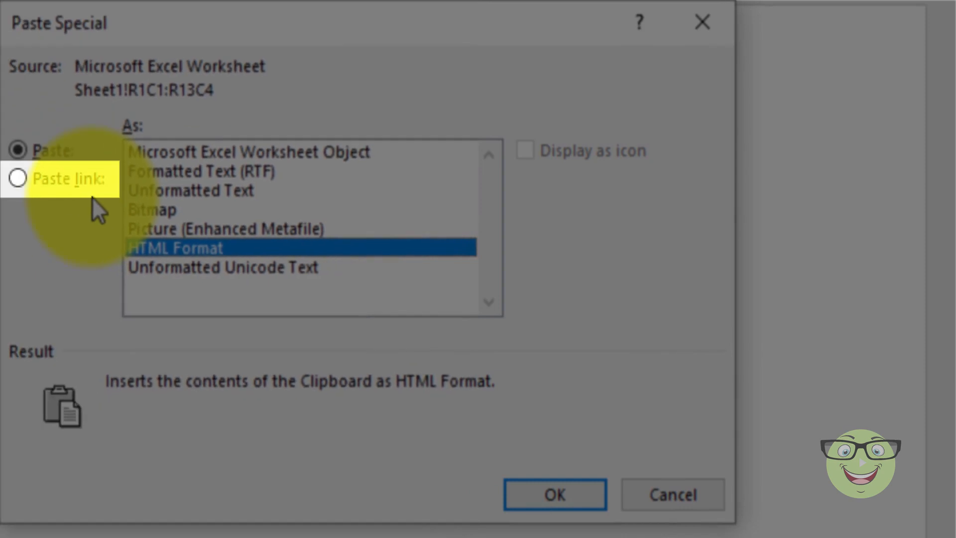
{"action": "left_click", "coordinate": [17, 179]}
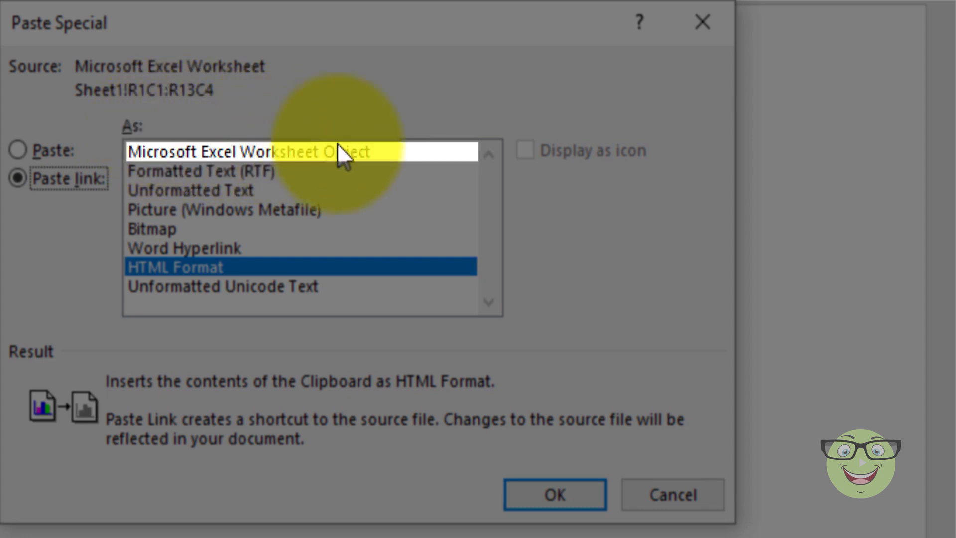
{"action": "left_click", "coordinate": [409, 151]}
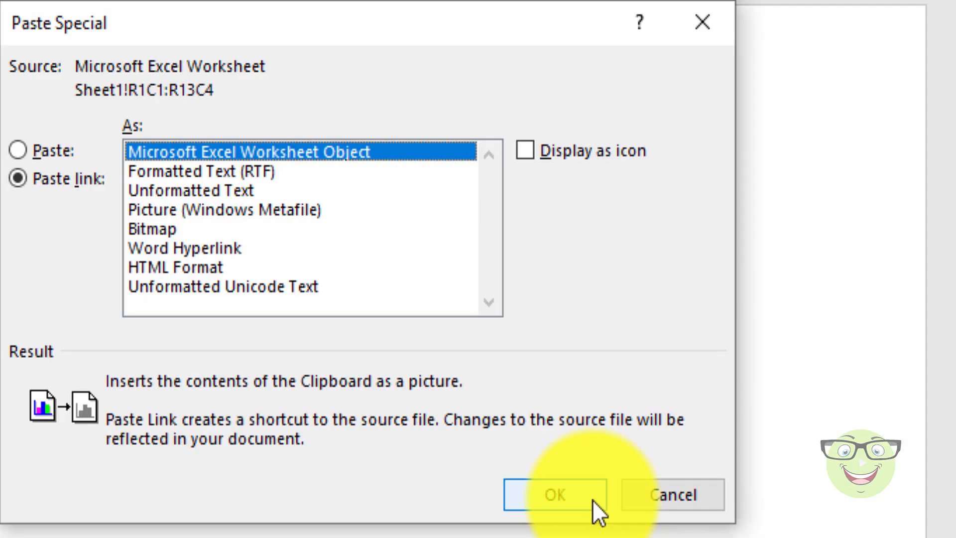
{"action": "left_click", "coordinate": [593, 500]}
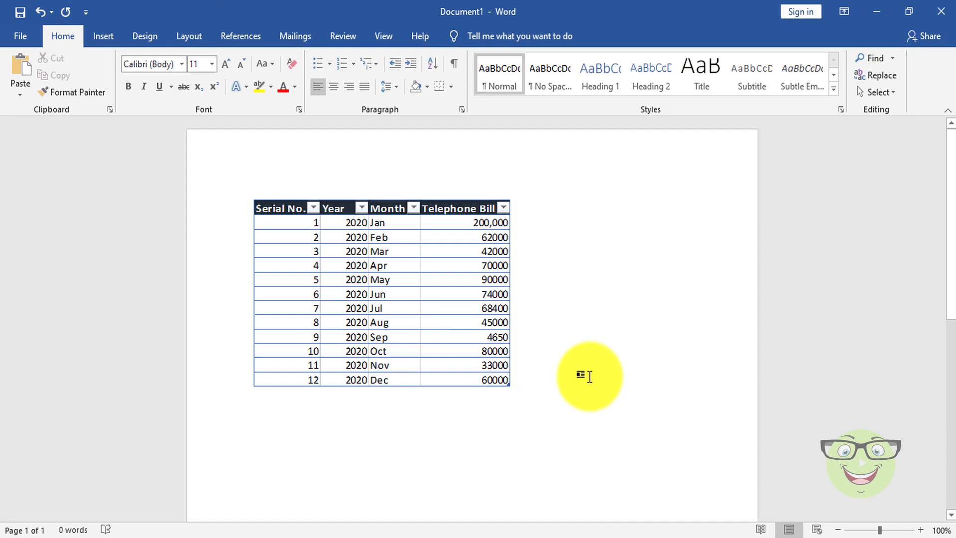
Step: Add an empty line below the linked table in Word, and copy the Telephone Bill chart from the SampleData workbook in Excel
{"action": "key", "text": "Down"}
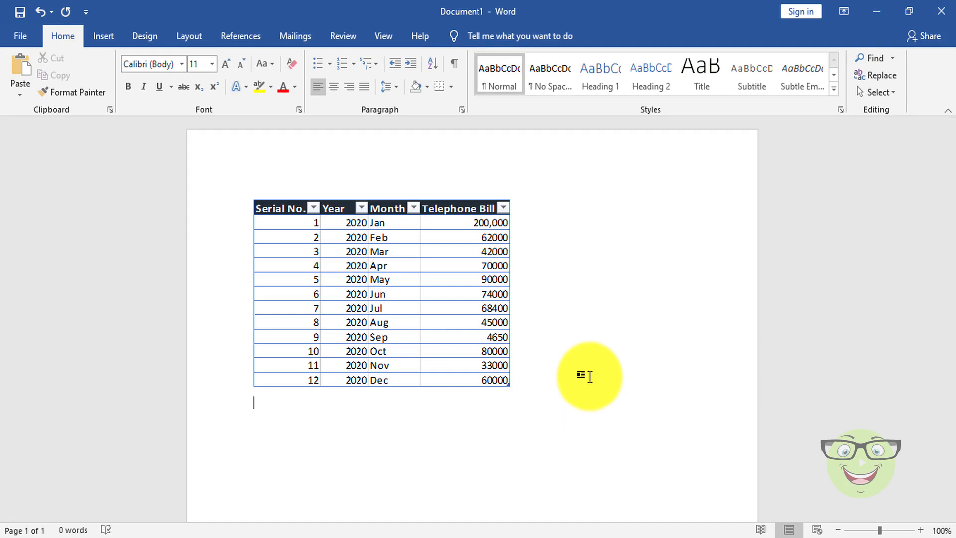
{"action": "key", "text": "Return"}
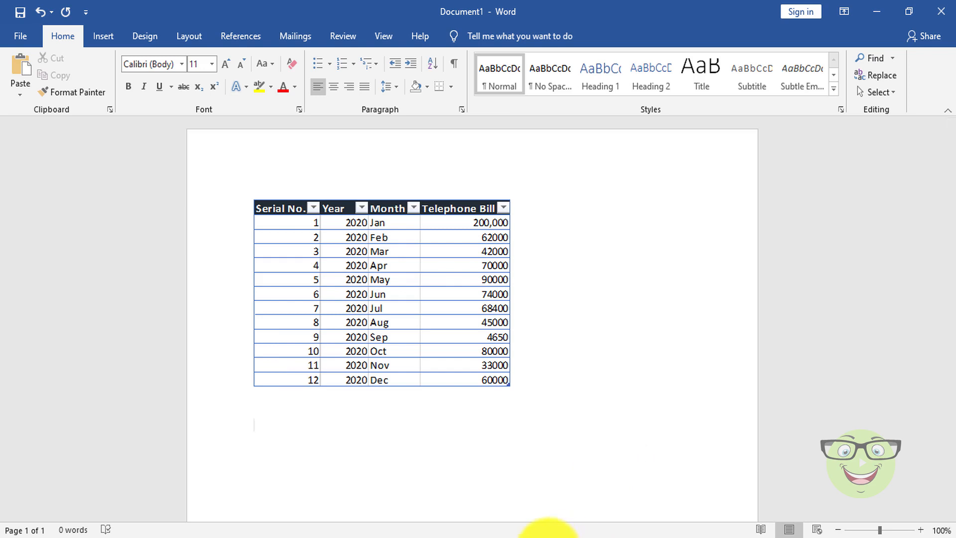
{"action": "left_click", "coordinate": [547, 530]}
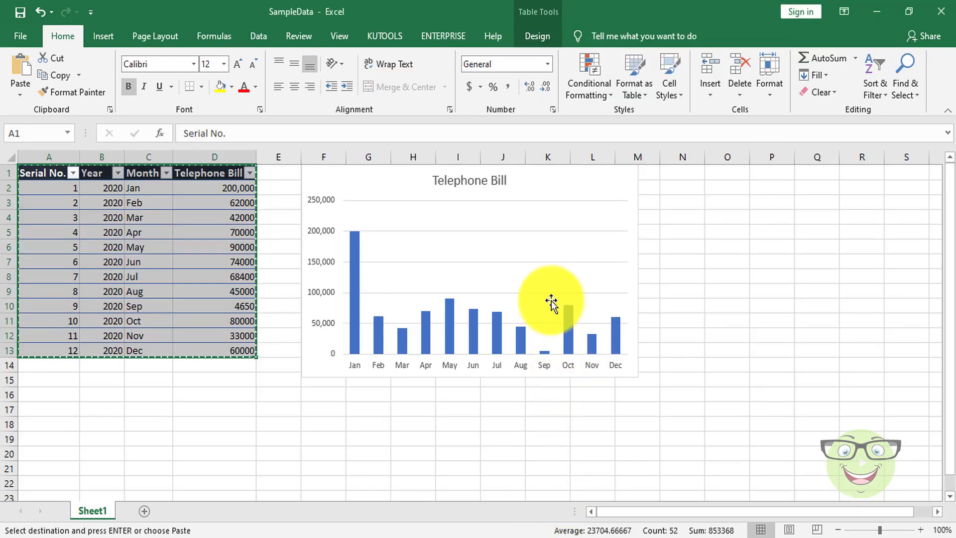
{"action": "left_click", "coordinate": [543, 275]}
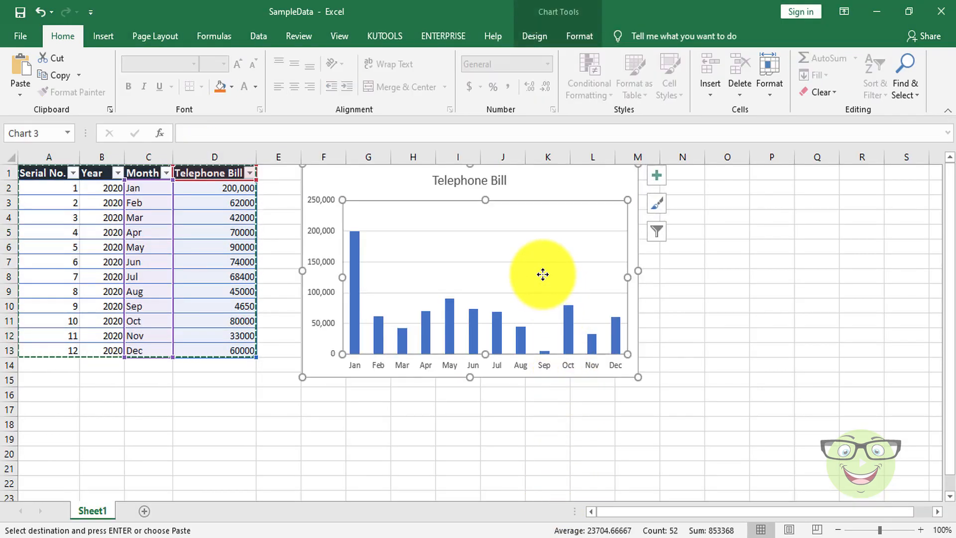
{"action": "key", "text": "ctrl+c"}
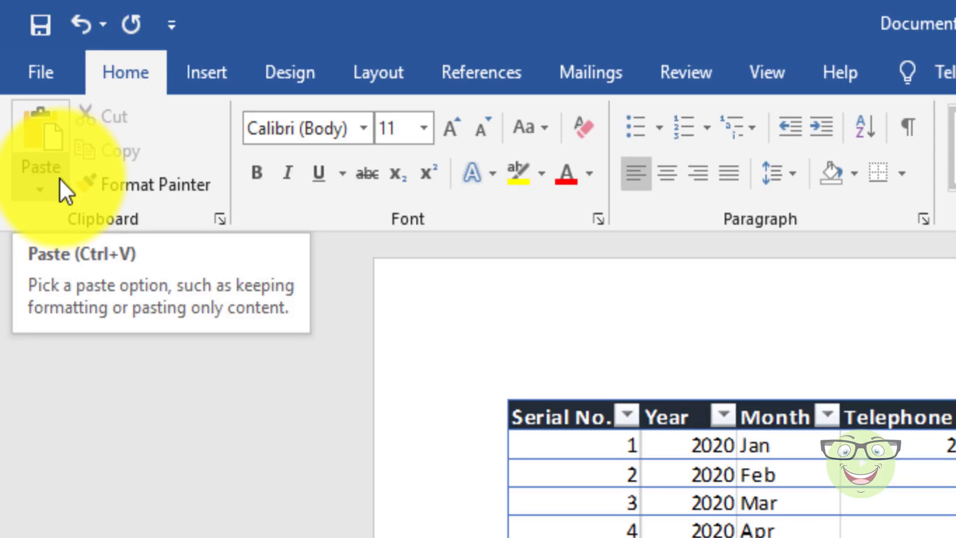
Step: Paste the chart below the table in the Word document with Paste Special as a linked Microsoft Excel Chart Object
{"action": "left_click", "coordinate": [59, 179]}
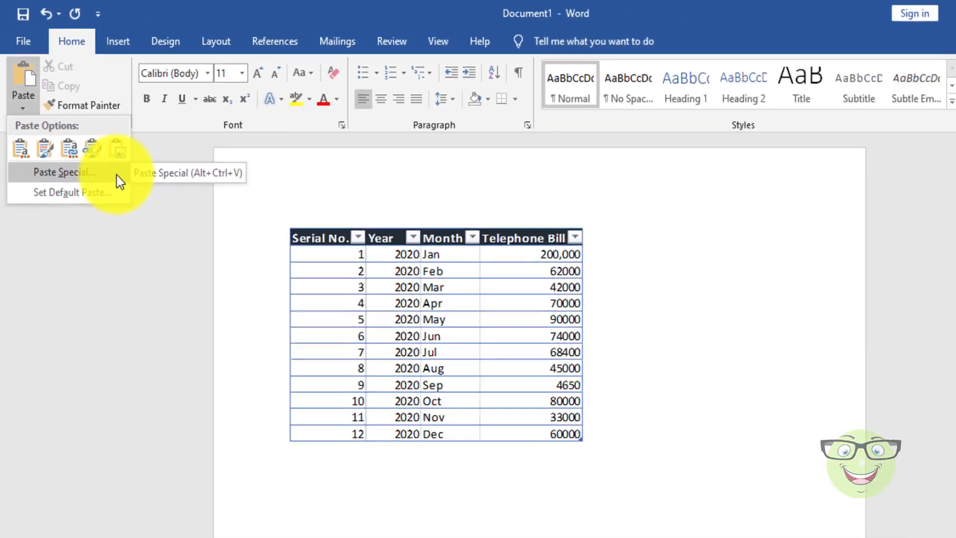
{"action": "left_click", "coordinate": [205, 305]}
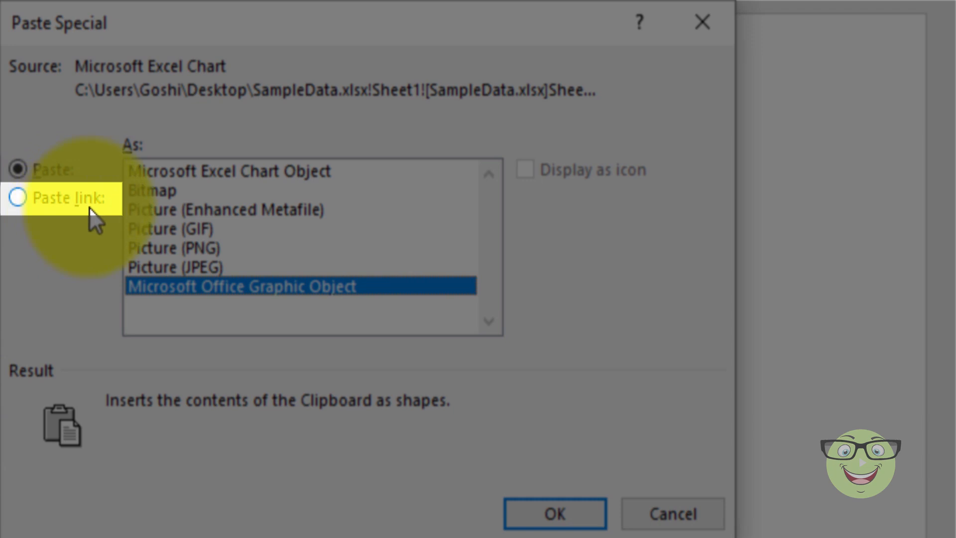
{"action": "left_click", "coordinate": [17, 197]}
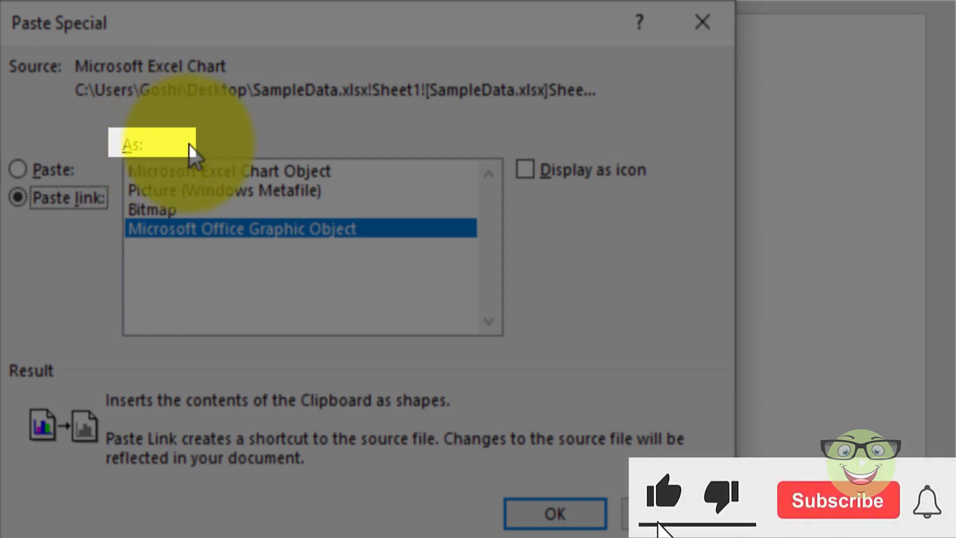
{"action": "left_click", "coordinate": [297, 171]}
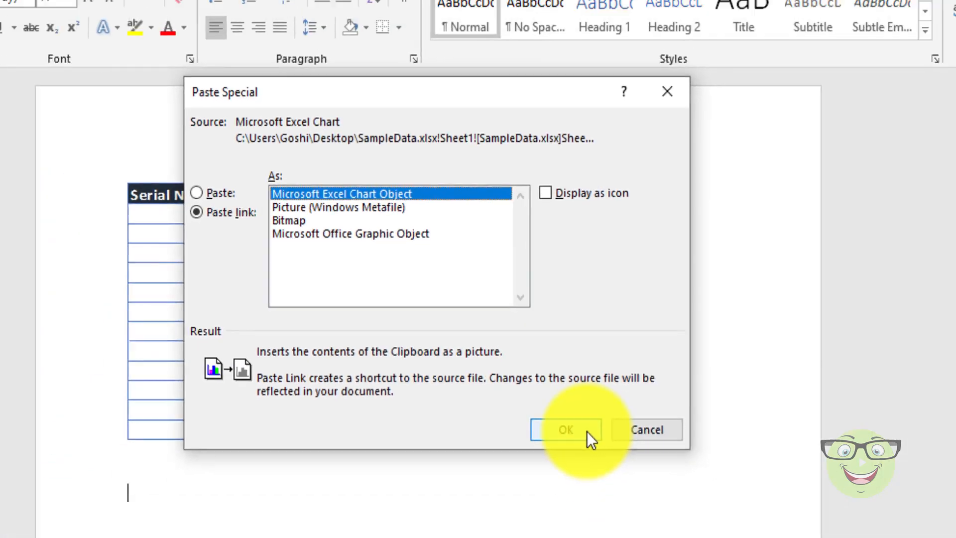
{"action": "left_click", "coordinate": [588, 515]}
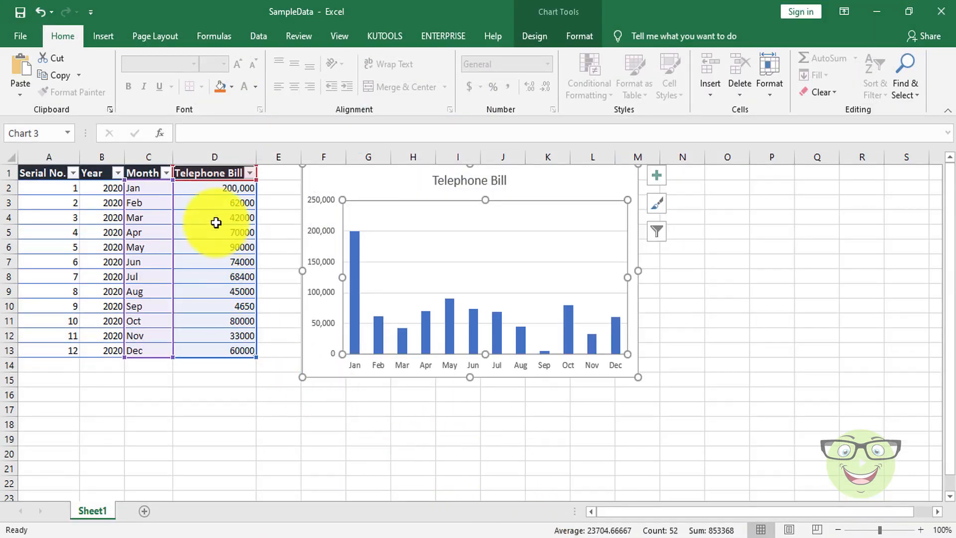
Step: Set cell D2 in the SampleData workbook in Excel to 300000, and check the linked table and chart in the Word document
{"action": "left_click", "coordinate": [227, 187]}
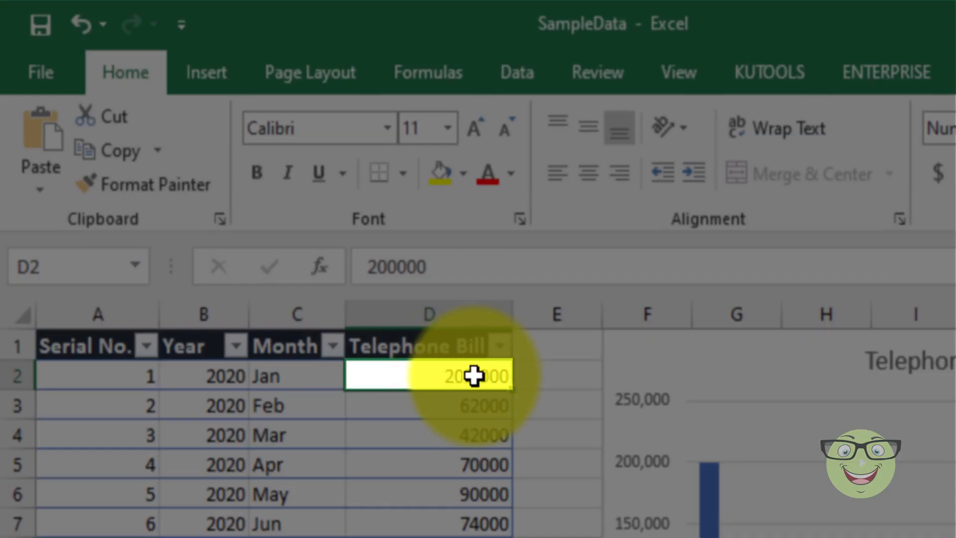
{"action": "double_click", "coordinate": [450, 376]}
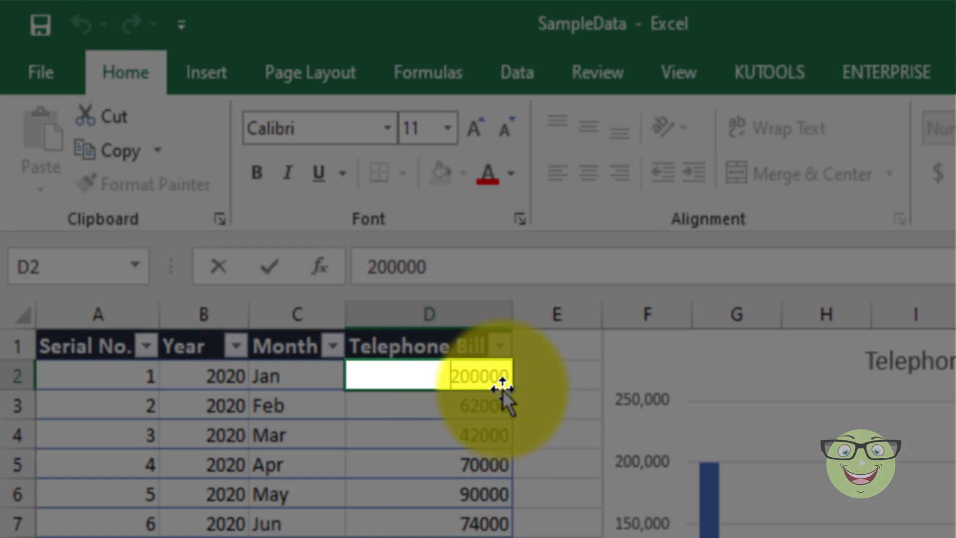
{"action": "key", "text": "Delete"}
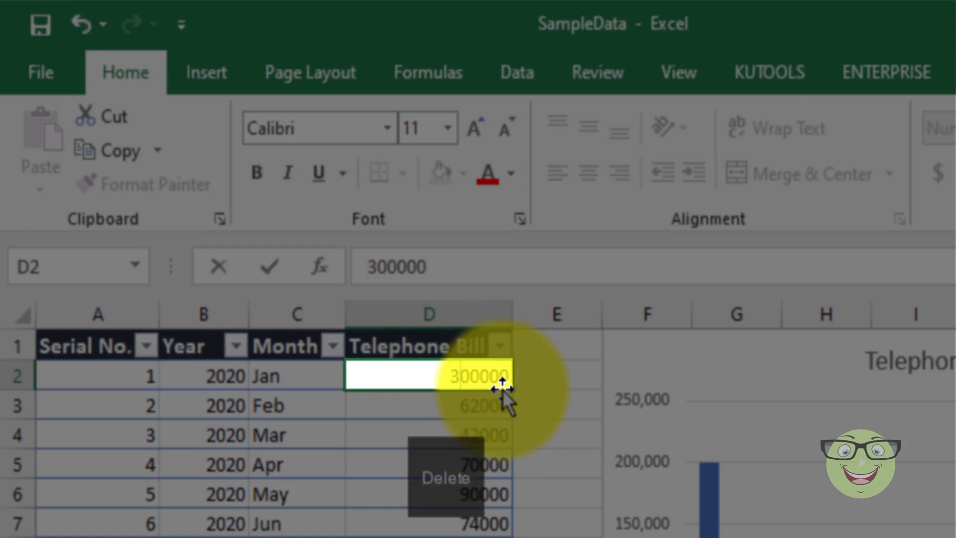
{"action": "type", "text": "3"}
{"action": "key", "text": "Return"}
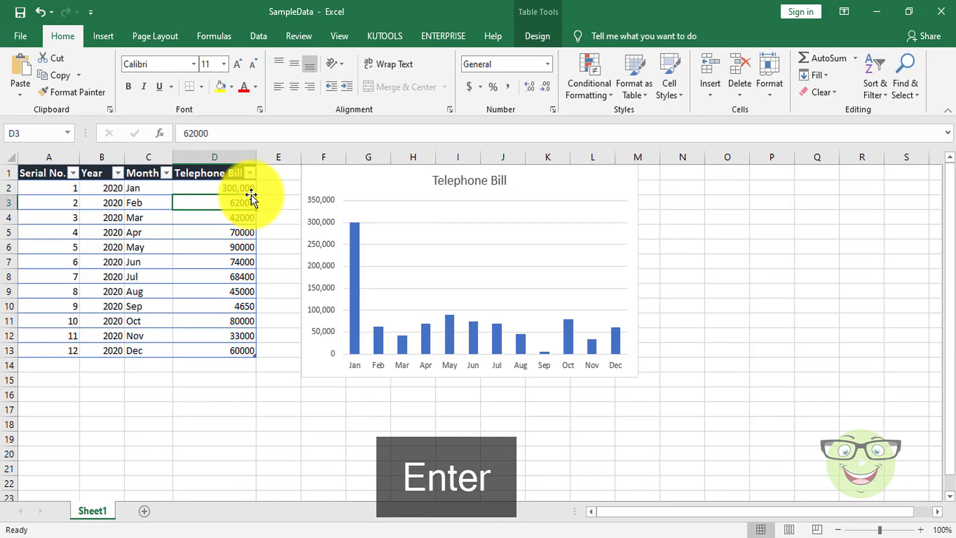
{"action": "left_click", "coordinate": [250, 188]}
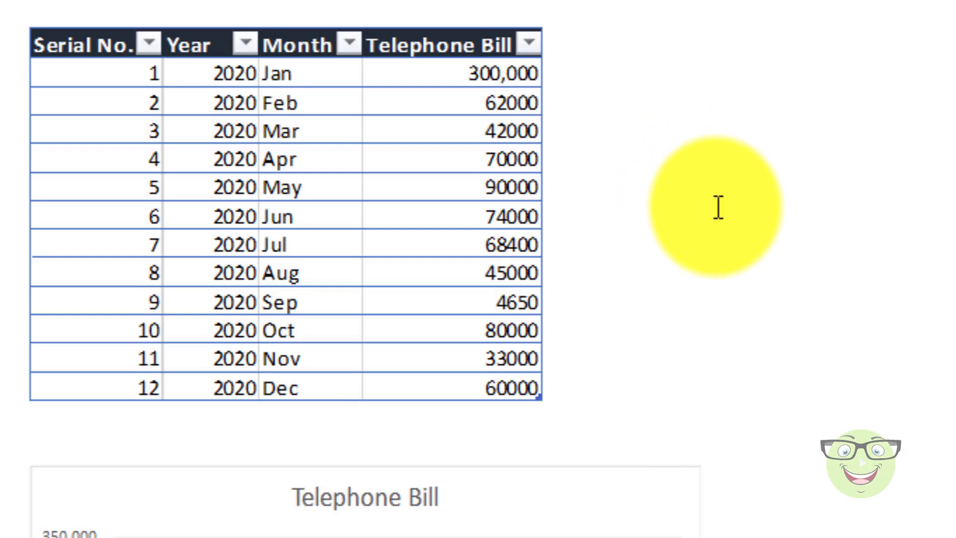
{"action": "scroll", "coordinate": [719, 206], "scroll_direction": "down", "scroll_amount": 3}
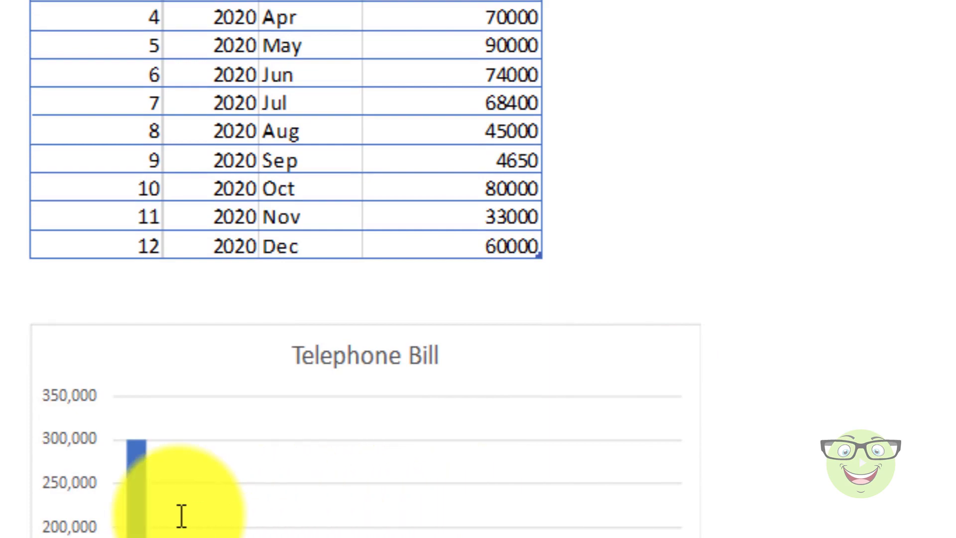